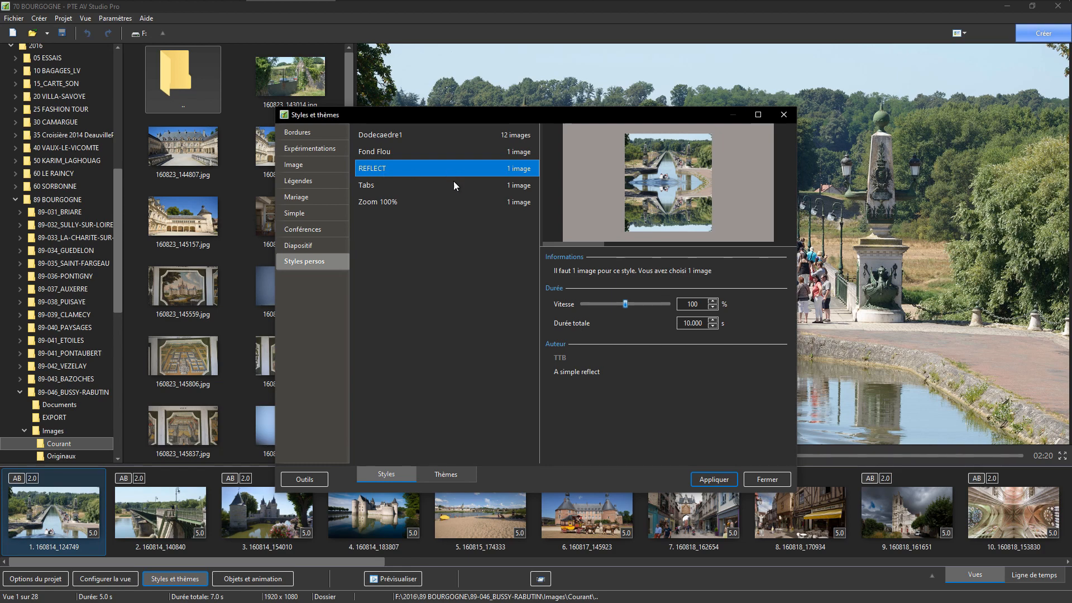
Step: Apply the REFLECT style to slide 1 and open the slide for object and animation editing
{"action": "left_click", "coordinate": [714, 480]}
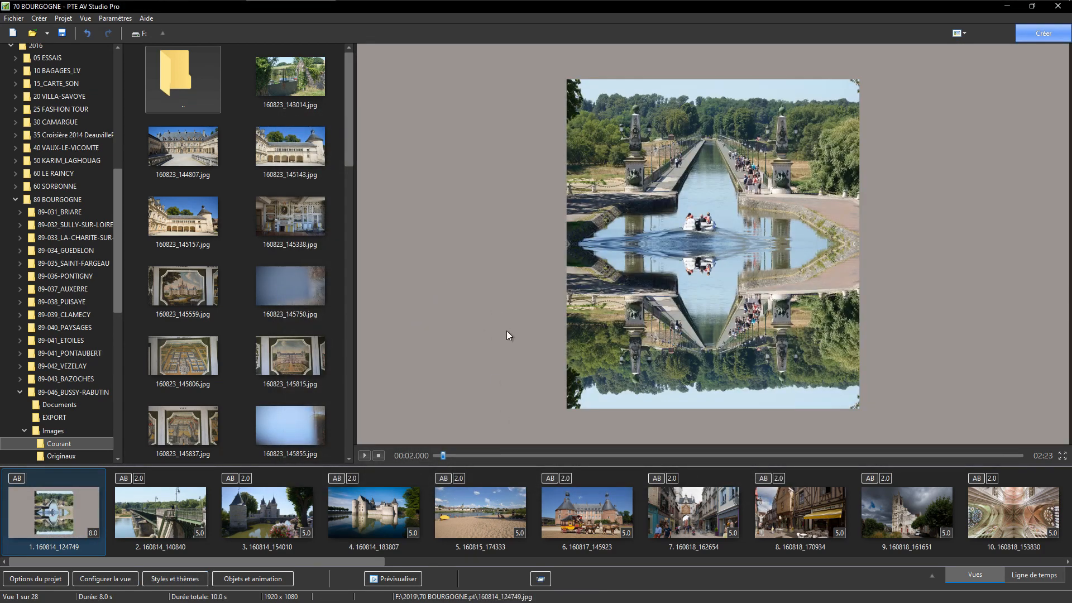
{"action": "double_click", "coordinate": [57, 515]}
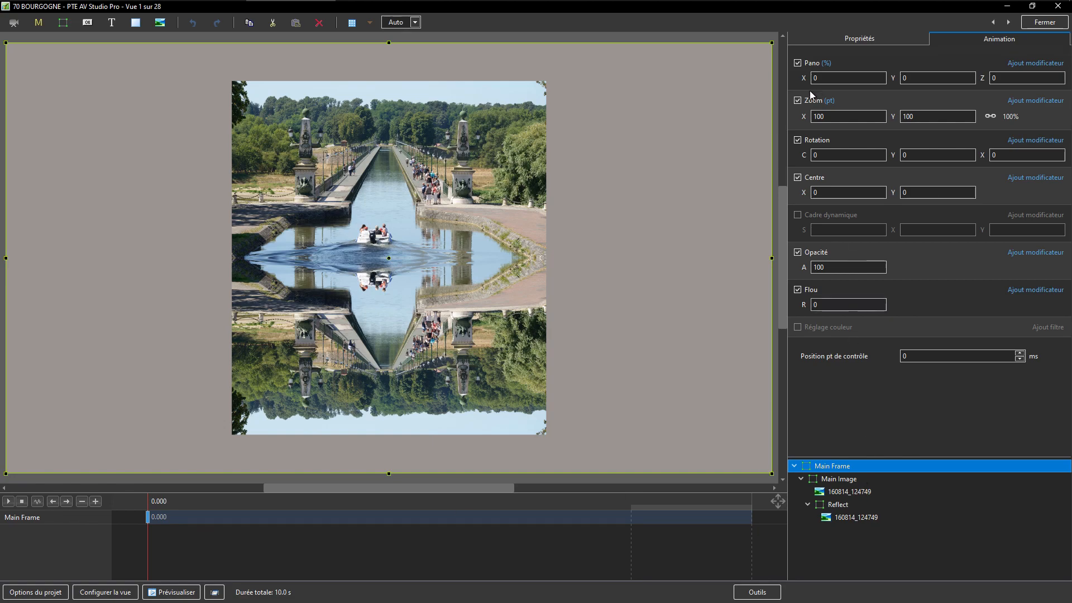
{"action": "left_click_drag", "start_coordinate": [805, 117], "coordinate": [805, 146]}
Step: Turn on image cropping for both 160814_124749 images, original and reflected, and set the bottom crop to 31%
{"action": "left_click", "coordinate": [840, 494]}
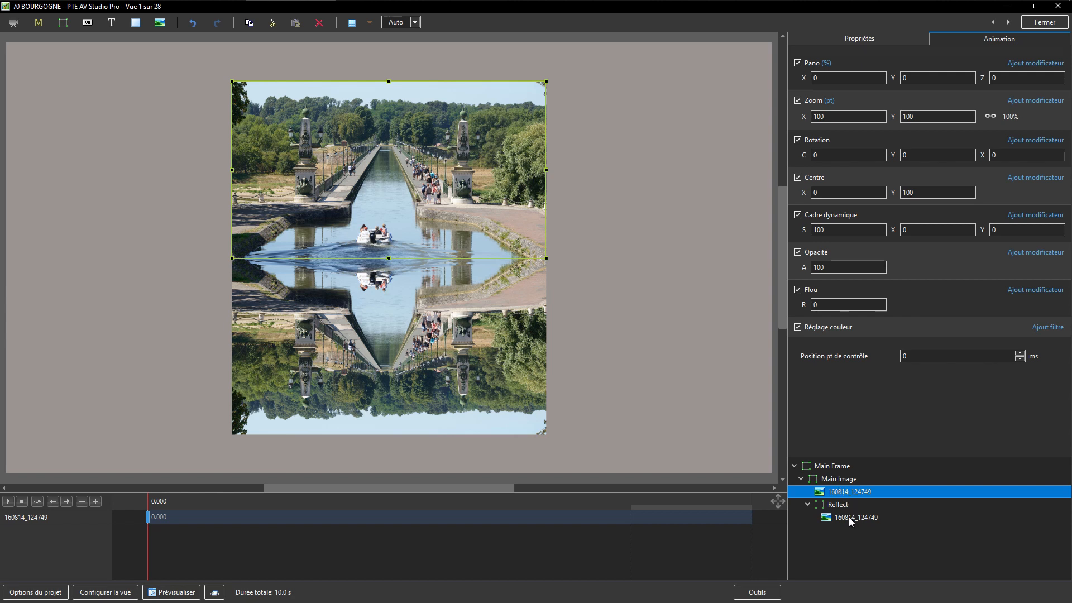
{"action": "left_click", "coordinate": [846, 517], "text": "ctrl"}
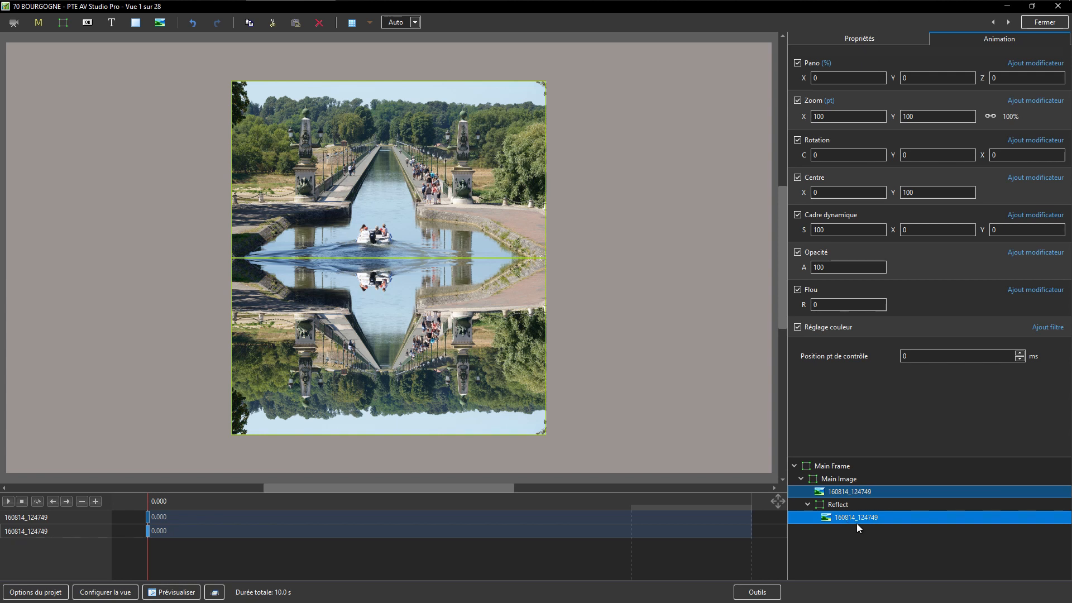
{"action": "left_click", "coordinate": [848, 39]}
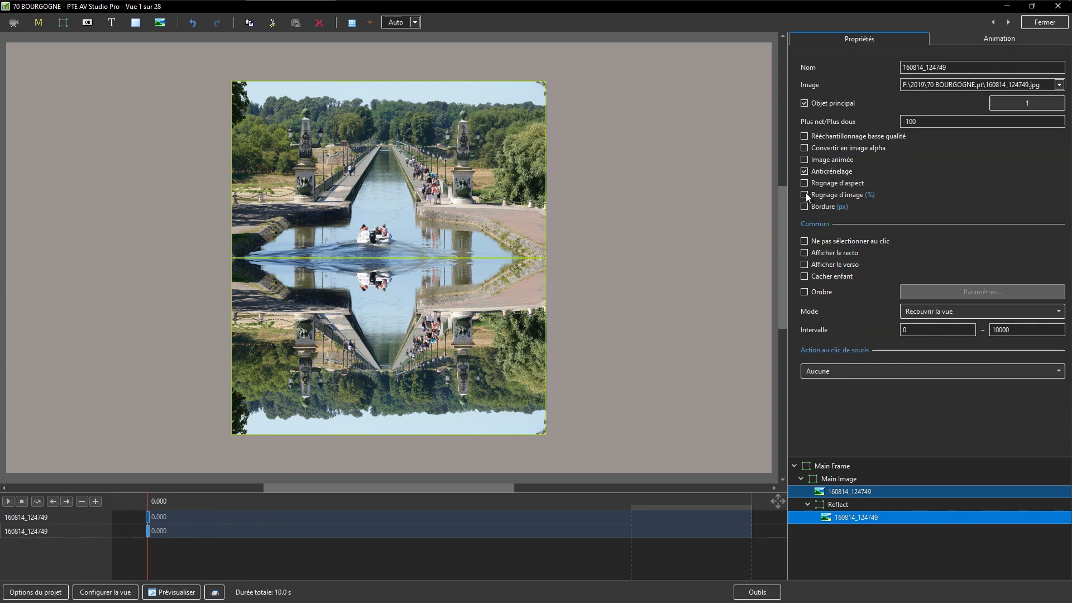
{"action": "left_click", "coordinate": [805, 195]}
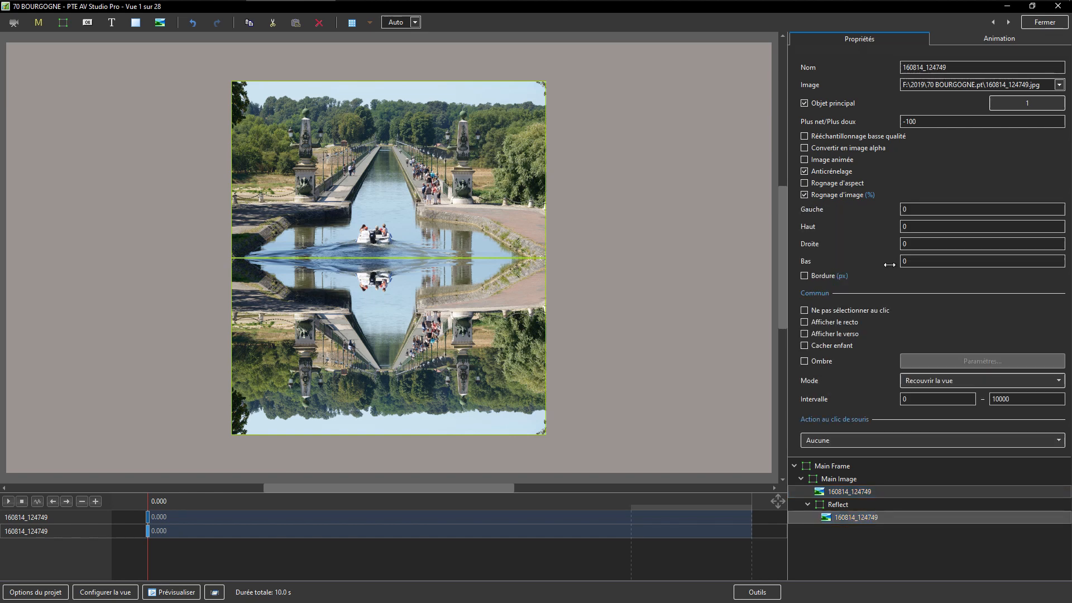
{"action": "left_click_drag", "start_coordinate": [889, 265], "coordinate": [906, 265]}
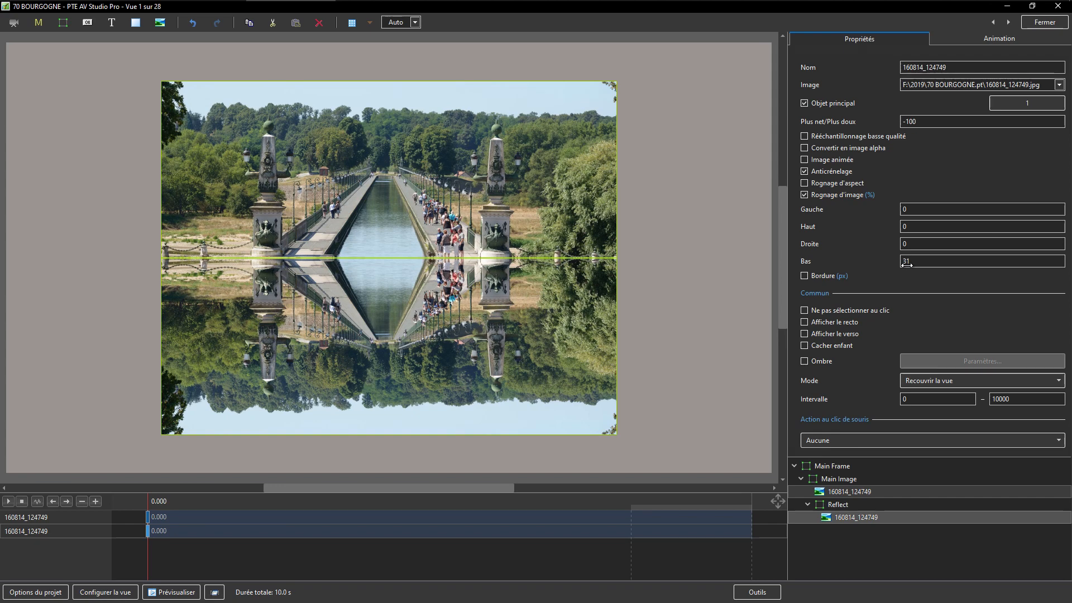
Step: Try enlarging the Main Frame to a zoom of 187, and reduce it to 108
{"action": "left_click", "coordinate": [831, 466]}
{"action": "left_click", "coordinate": [963, 42]}
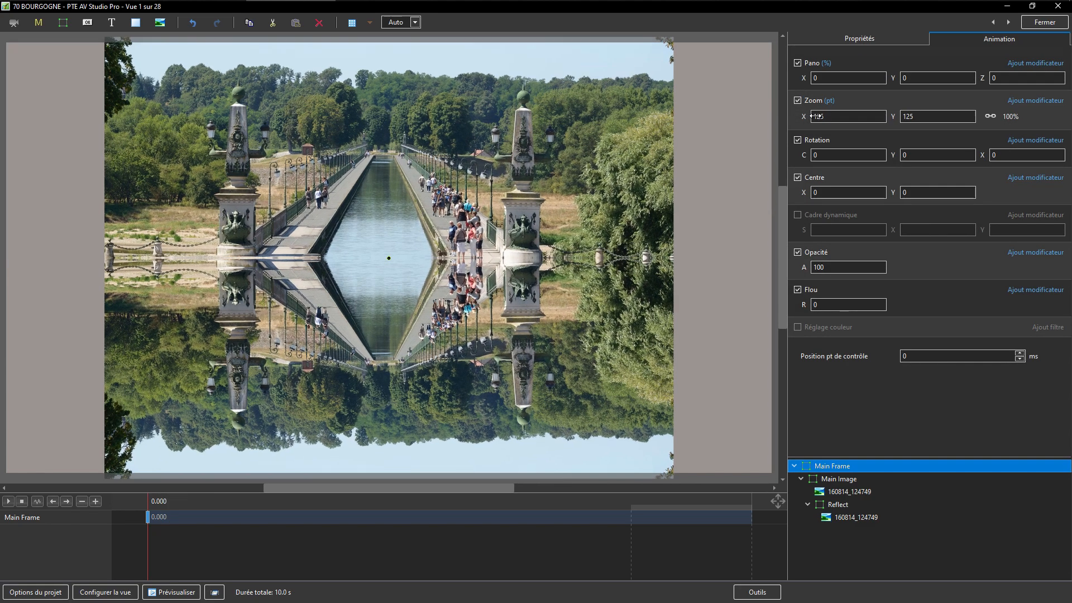
{"action": "left_click_drag", "start_coordinate": [816, 116], "coordinate": [848, 118]}
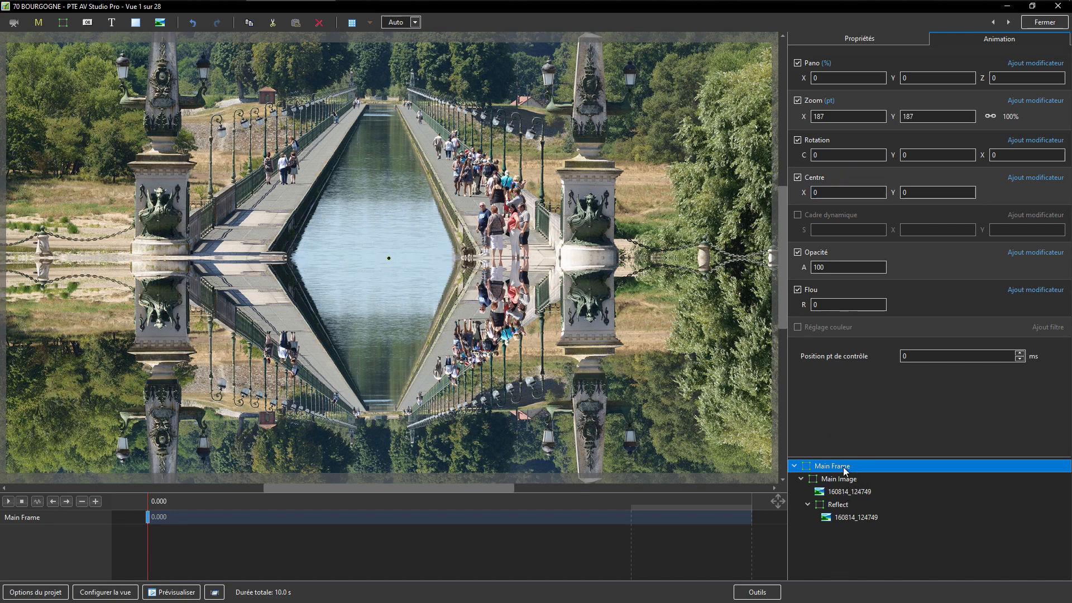
{"action": "left_click_drag", "start_coordinate": [805, 116], "coordinate": [762, 150]}
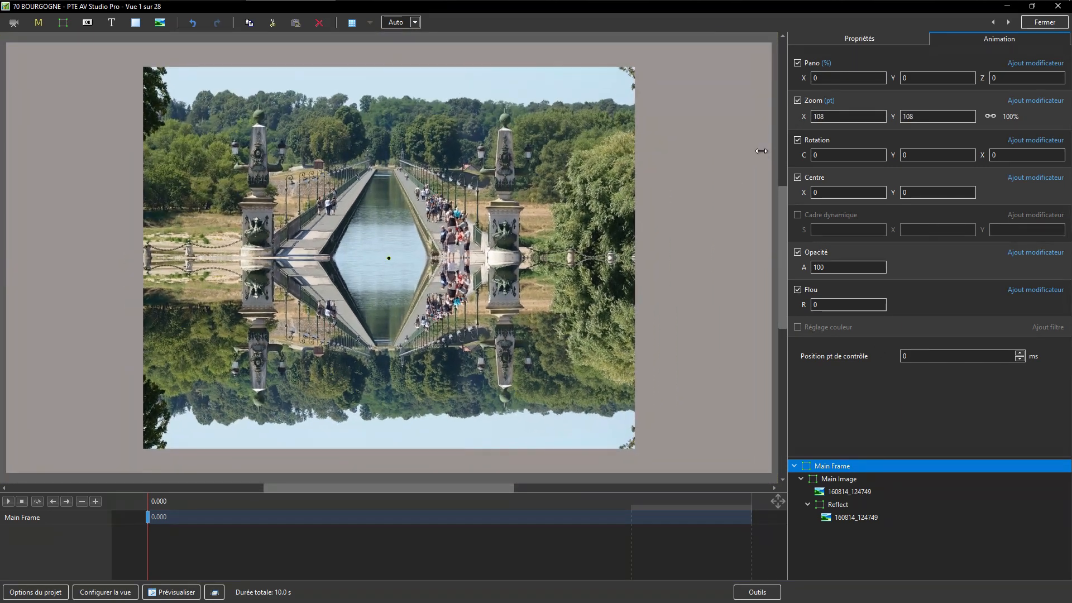
Step: Set the Reflect frame's X rotation to -90 so the reflection folds perpendicular to the main image
{"action": "left_click", "coordinate": [841, 505]}
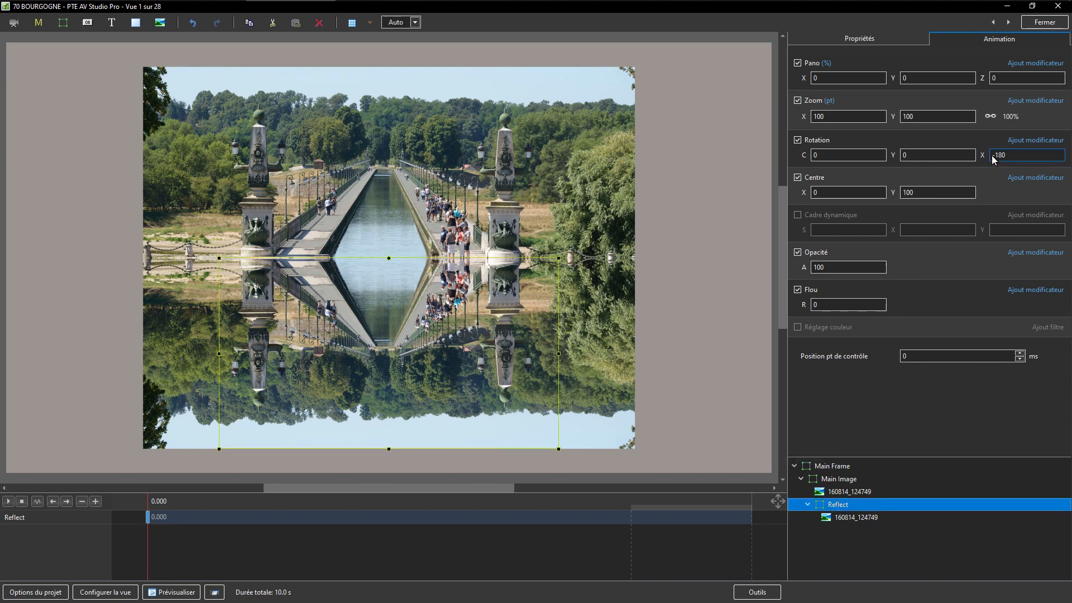
{"action": "left_click_drag", "start_coordinate": [982, 155], "coordinate": [1033, 155]}
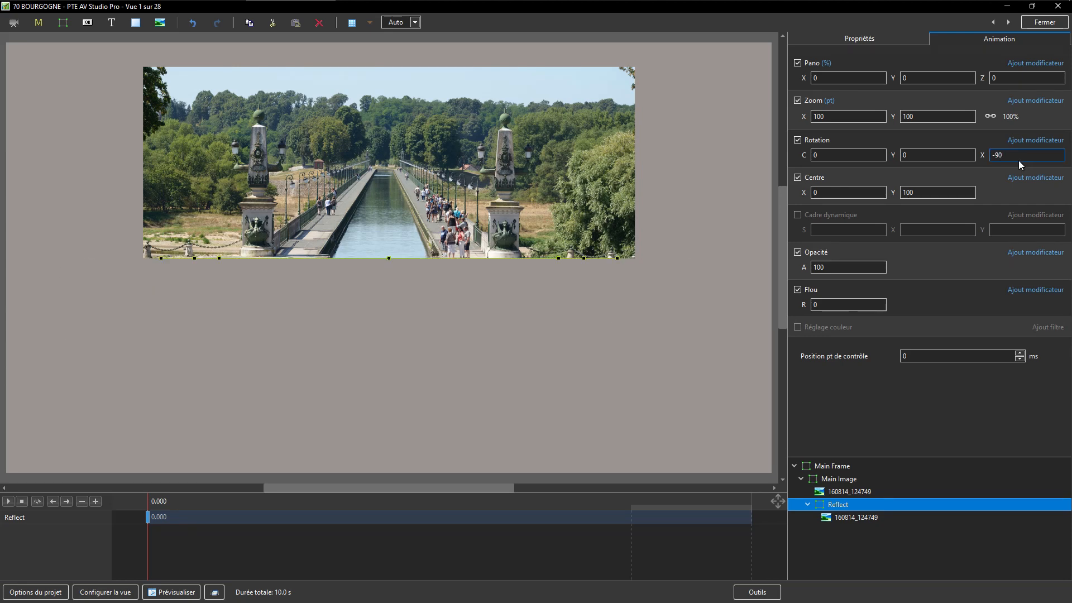
Step: Rotate the Main Frame to Y -42 and X -18, and enlarge its zoom to 336
{"action": "left_click", "coordinate": [836, 466]}
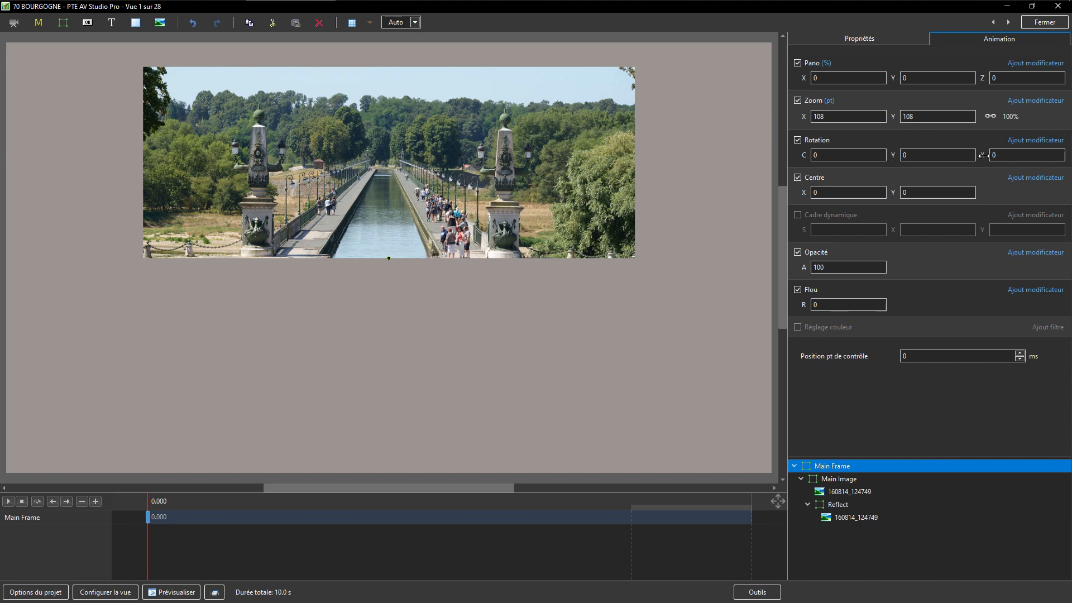
{"action": "left_click_drag", "start_coordinate": [983, 155], "coordinate": [970, 162]}
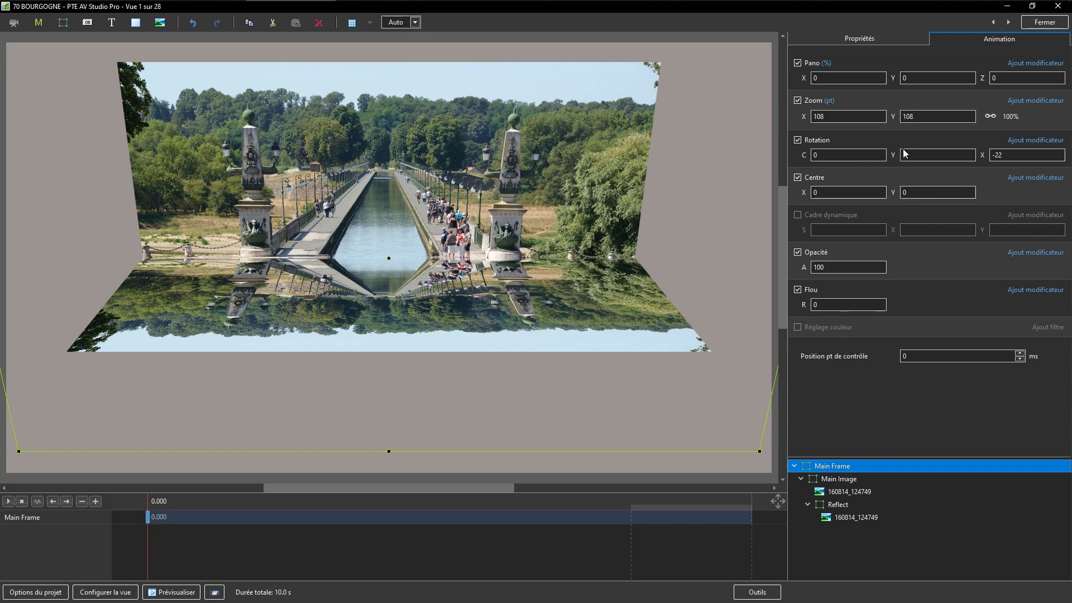
{"action": "left_click_drag", "start_coordinate": [895, 155], "coordinate": [871, 162]}
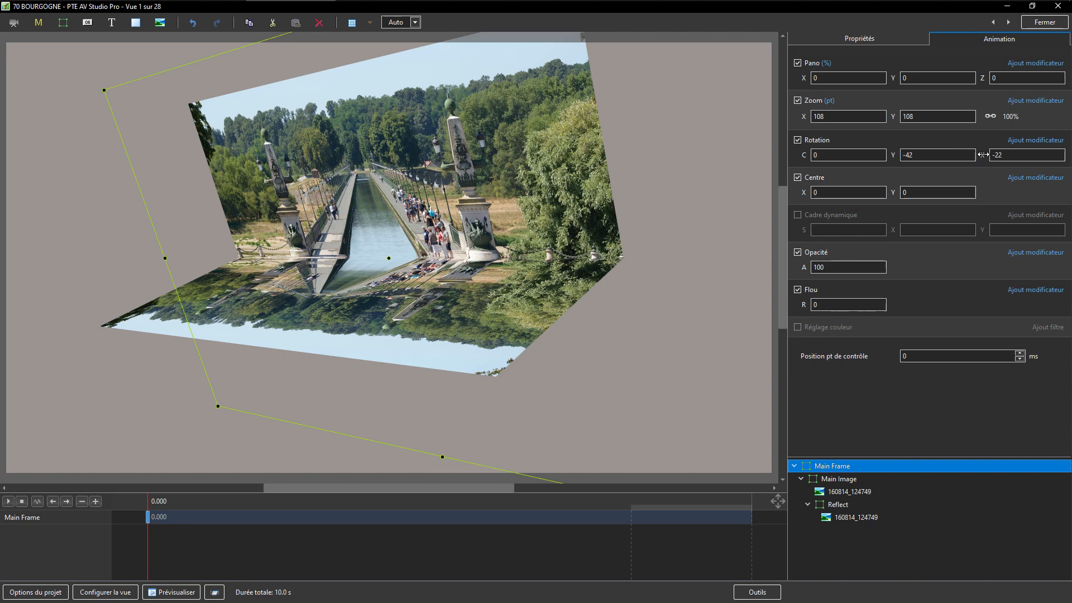
{"action": "left_click_drag", "start_coordinate": [985, 156], "coordinate": [985, 155]}
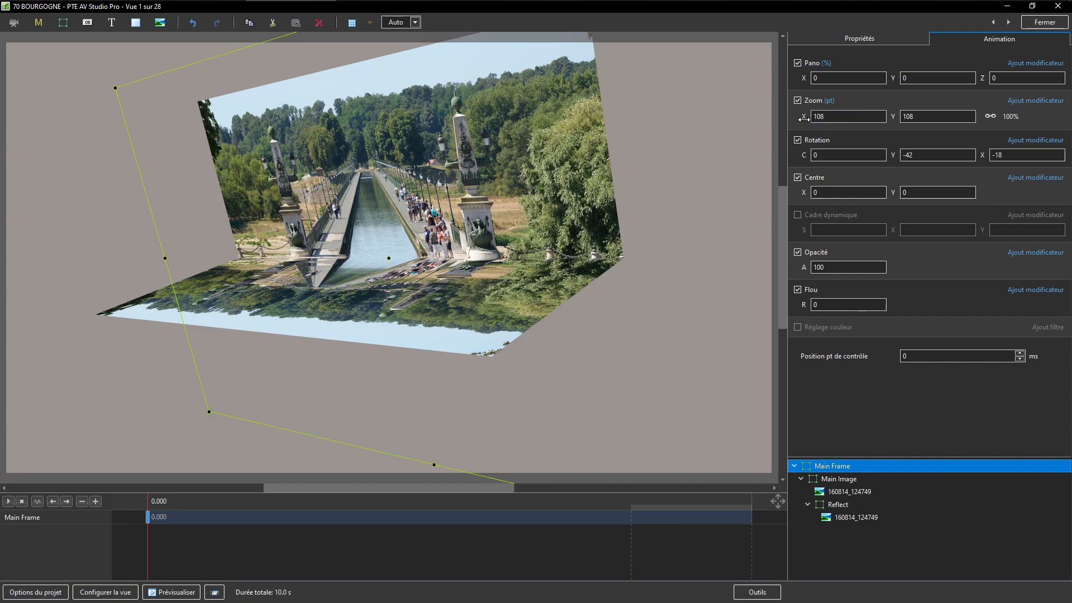
{"action": "left_click_drag", "start_coordinate": [804, 117], "coordinate": [930, 137]}
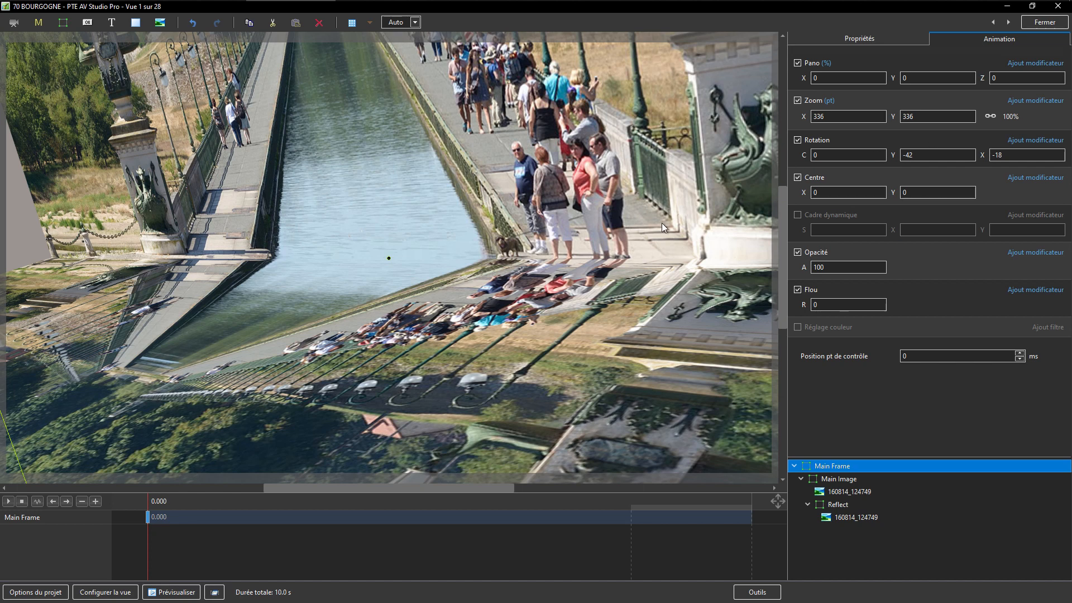
Step: Add a text object as a child of the main 160814_124749 image and place it over the canal water
{"action": "left_click", "coordinate": [827, 490]}
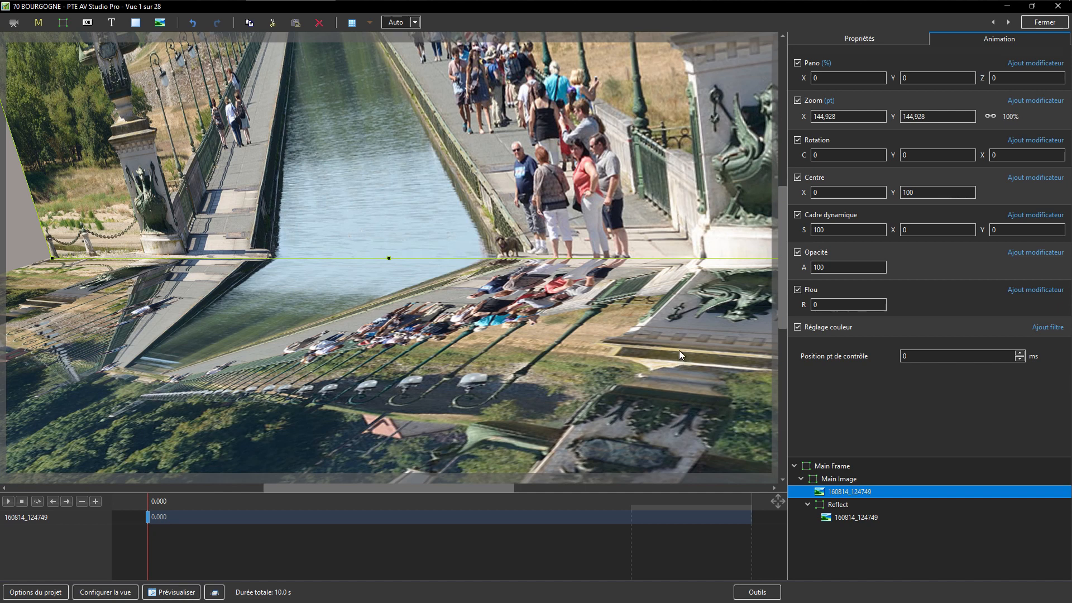
{"action": "left_click", "coordinate": [111, 22]}
{"action": "left_click_drag", "start_coordinate": [404, 256], "coordinate": [366, 175]}
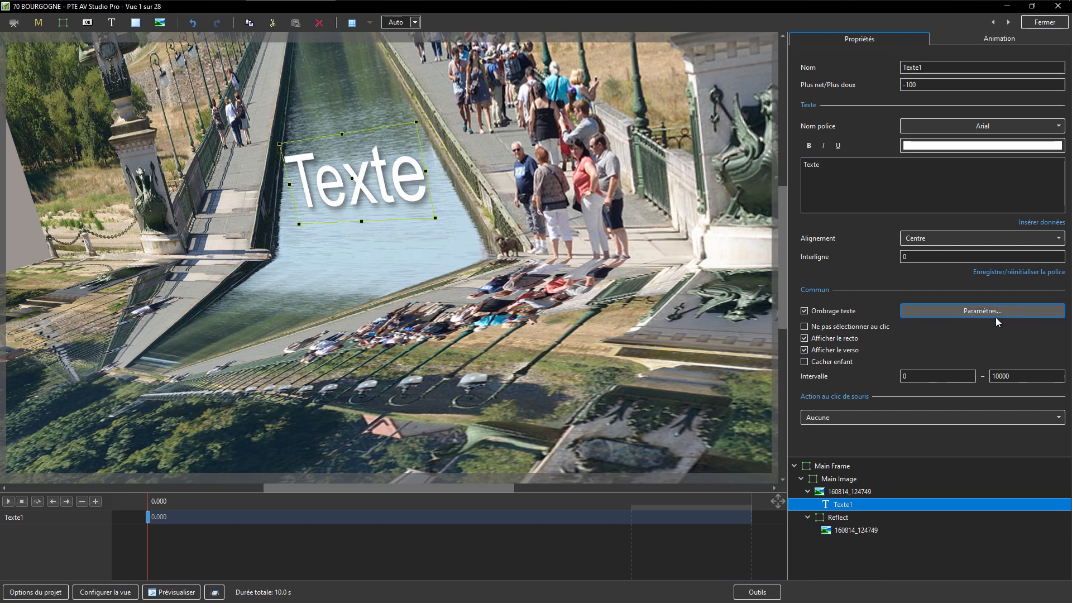
Step: Apply the Légende shadow template to the text object
{"action": "left_click", "coordinate": [930, 311]}
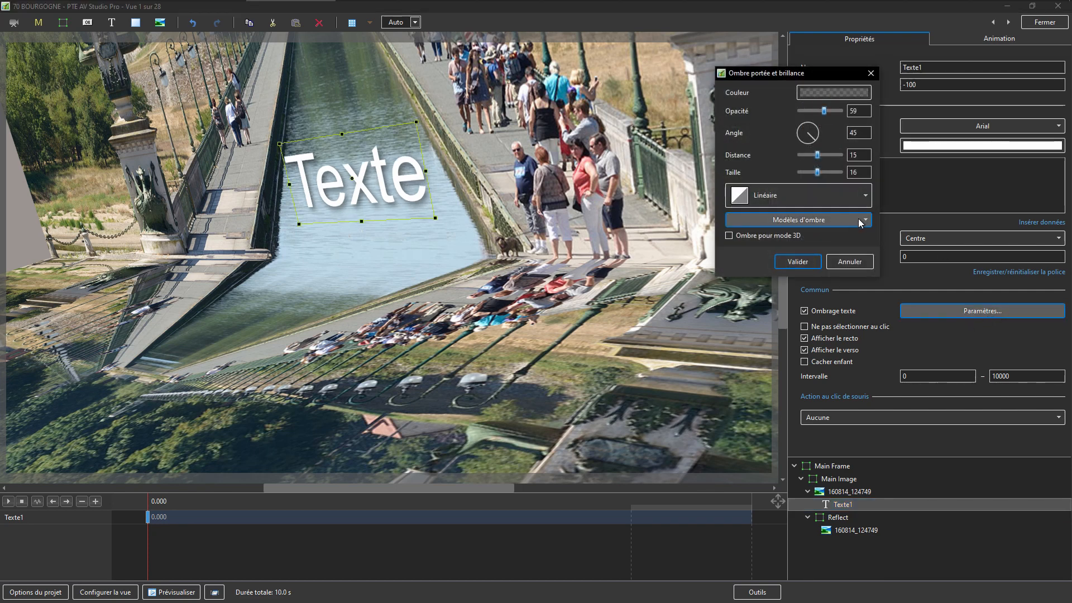
{"action": "left_click", "coordinate": [796, 220]}
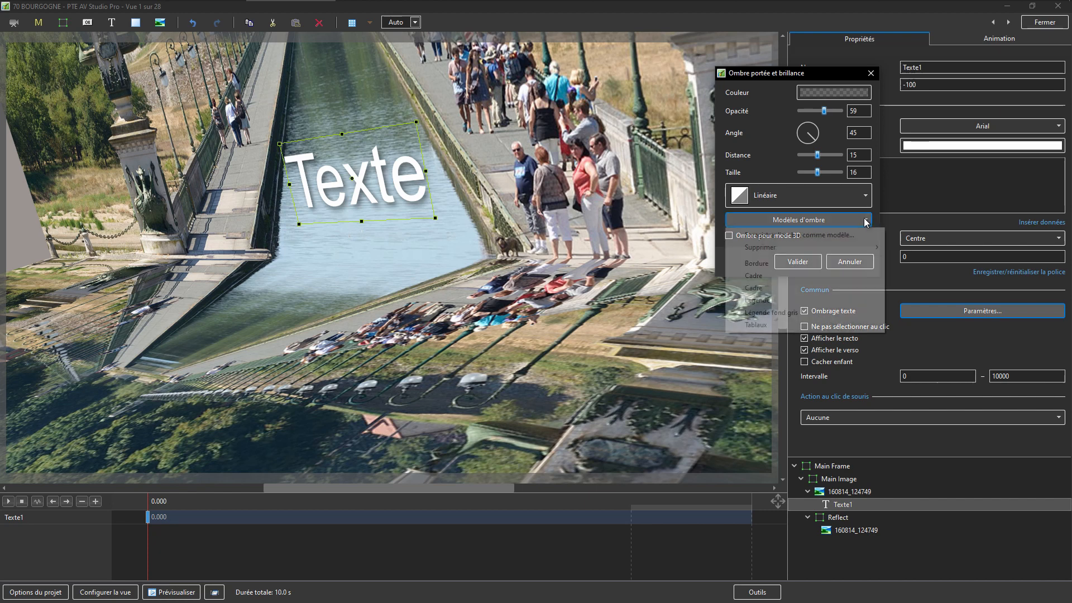
{"action": "left_click", "coordinate": [755, 302]}
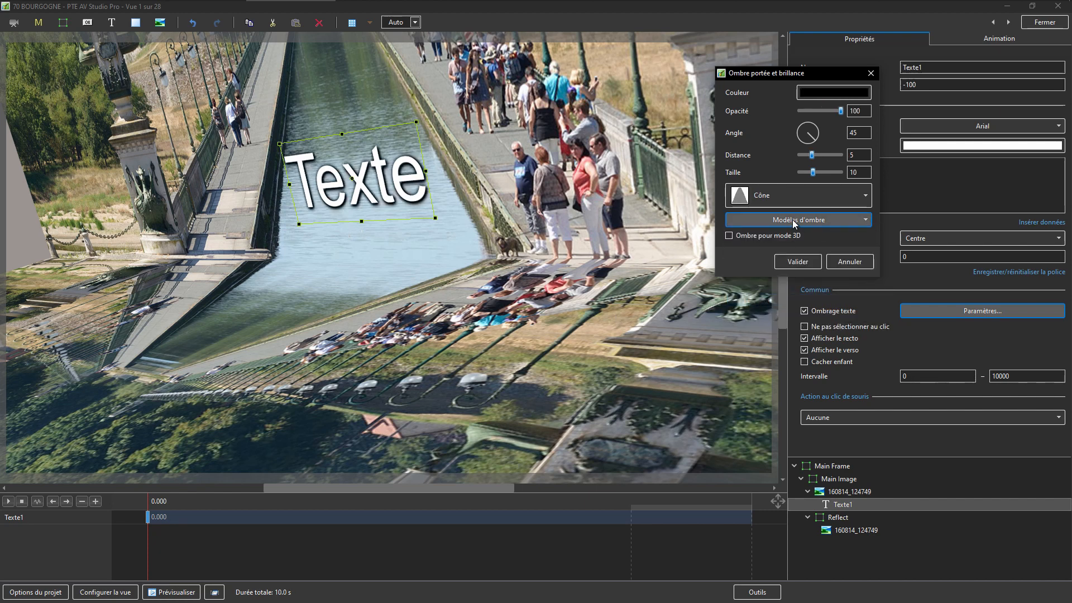
{"action": "left_click", "coordinate": [843, 504]}
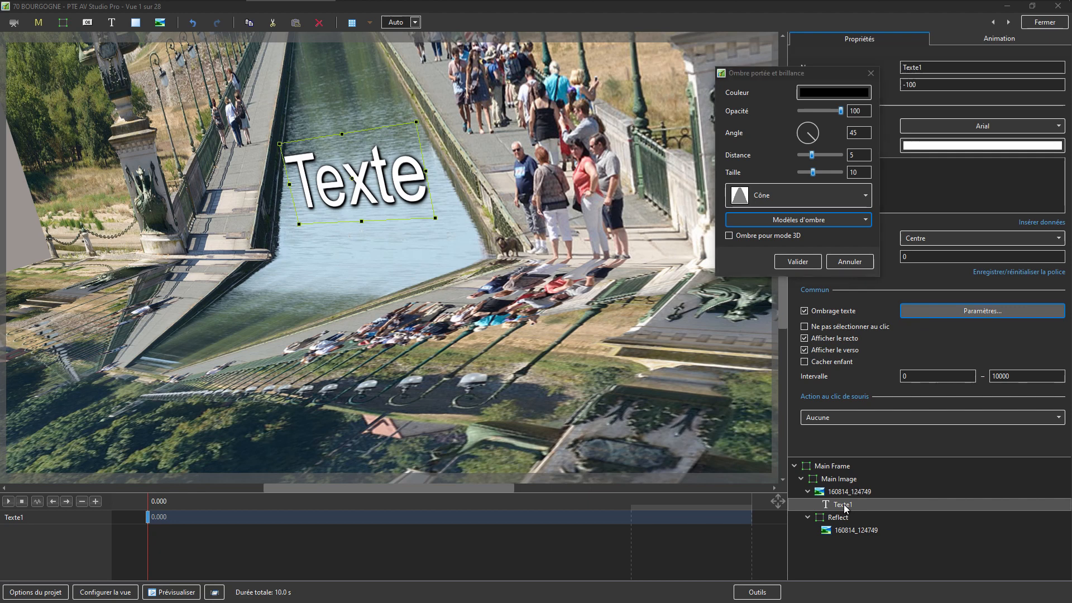
{"action": "left_click", "coordinate": [799, 262]}
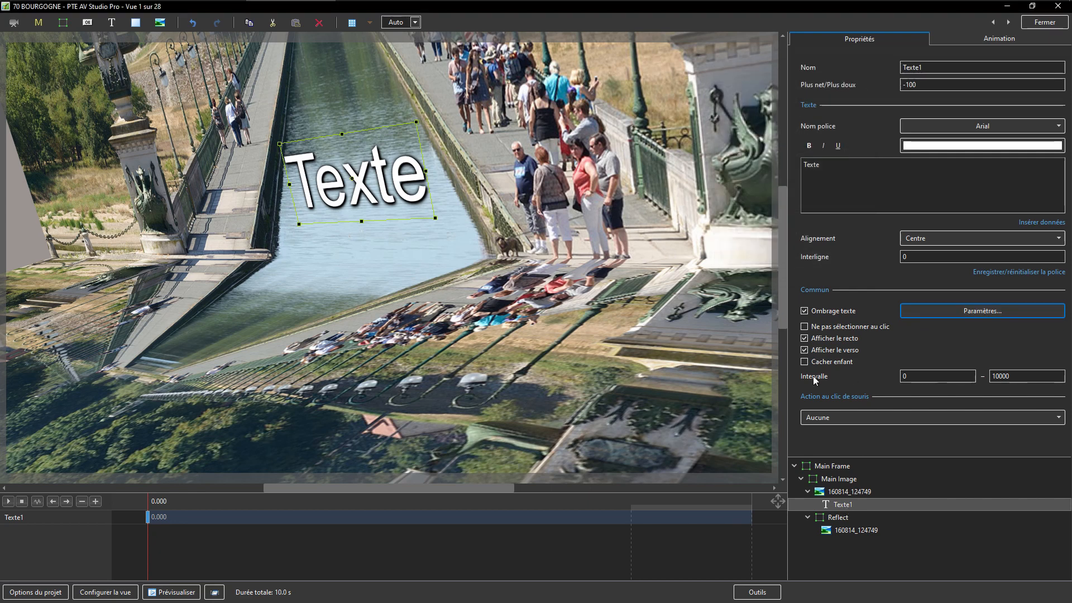
Step: Copy the Texte1 object and paste it under the reflected image in the Reflect frame
{"action": "left_click", "coordinate": [843, 504]}
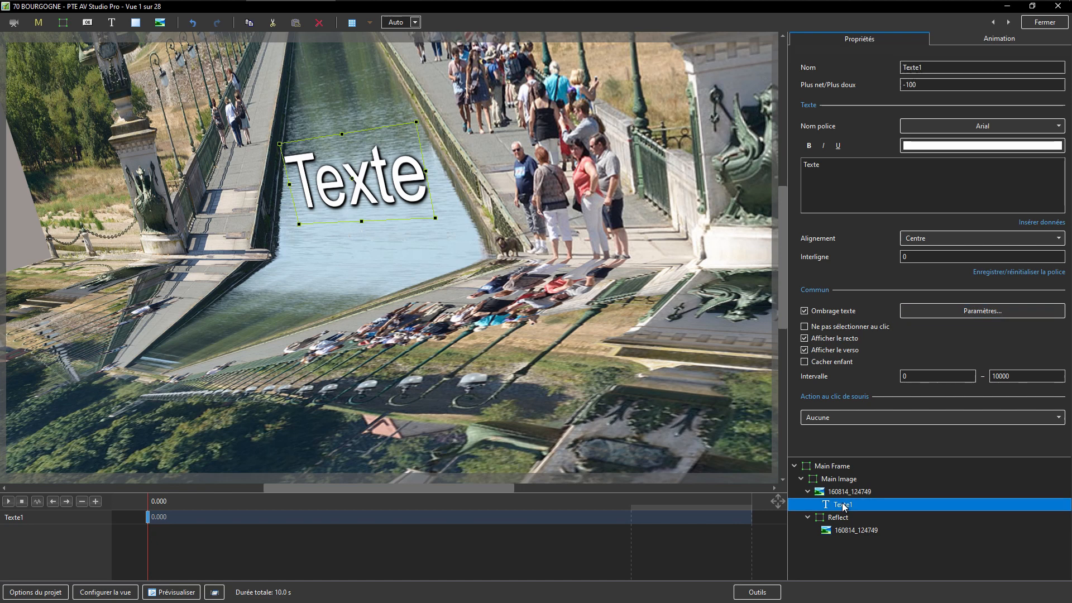
{"action": "left_click", "coordinate": [840, 530]}
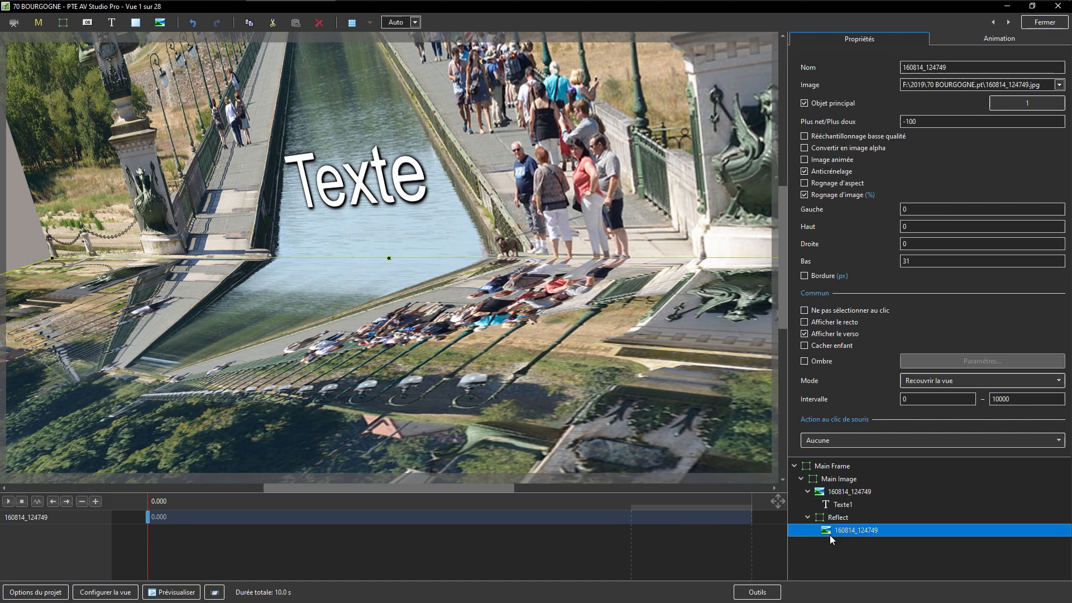
{"action": "key", "text": "ctrl+v"}
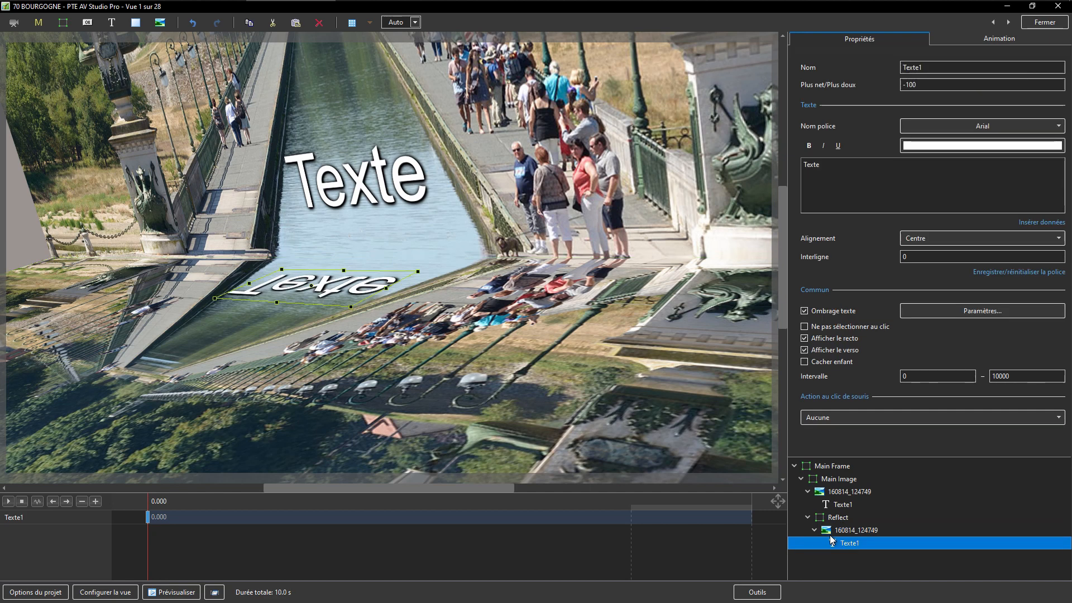
Step: Set the Main Frame's Y rotation to -31
{"action": "left_click", "coordinate": [820, 467]}
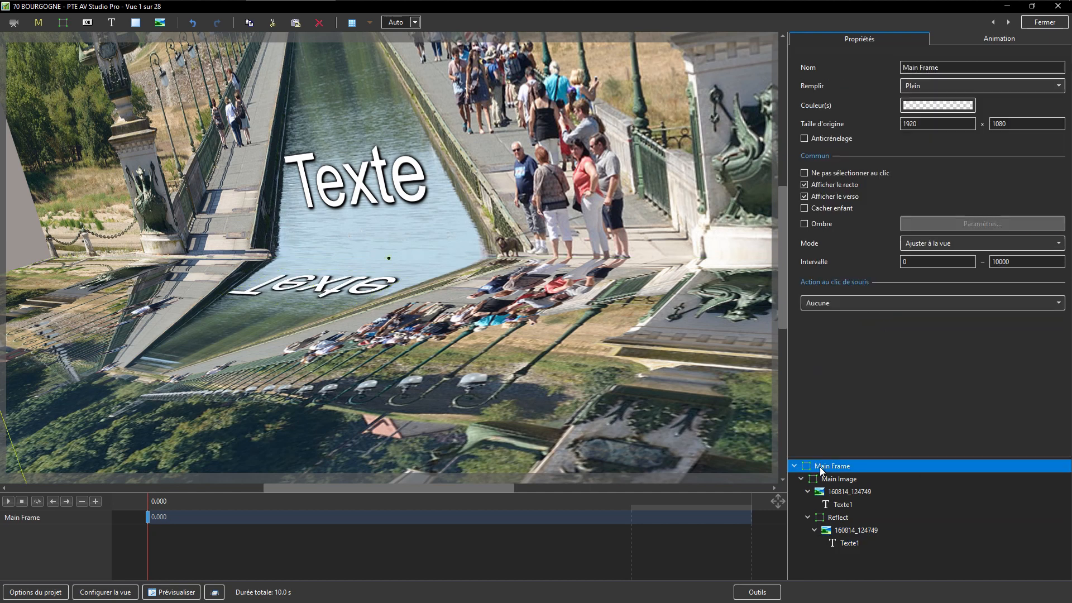
{"action": "left_click", "coordinate": [956, 39]}
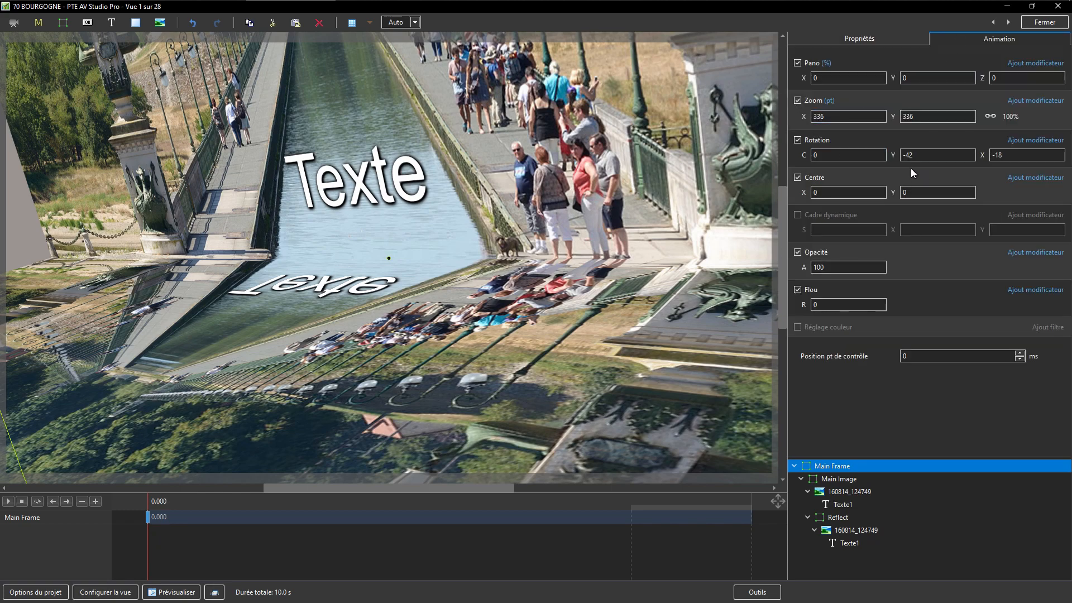
{"action": "left_click_drag", "start_coordinate": [911, 156], "coordinate": [893, 177]}
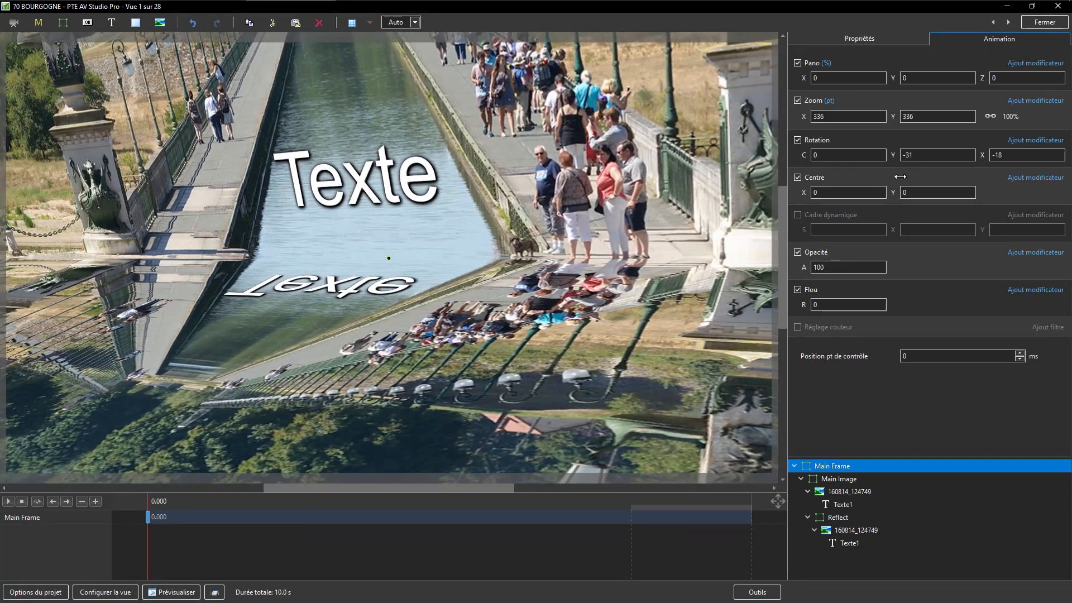
Step: Increase the bottom crop of both the main and reflected images to 39%
{"action": "left_click", "coordinate": [859, 38]}
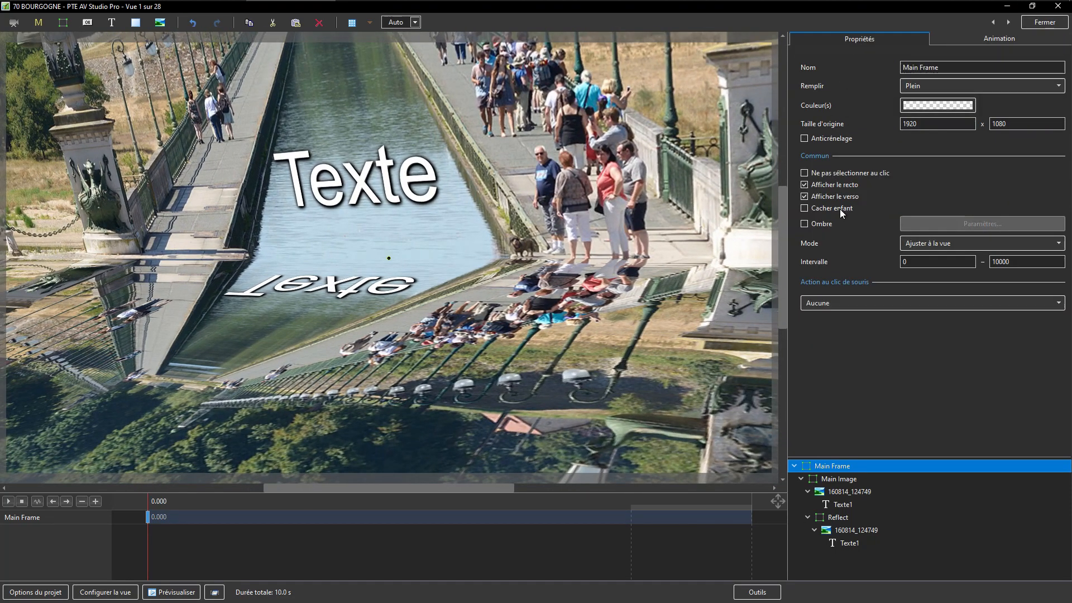
{"action": "left_click", "coordinate": [849, 492]}
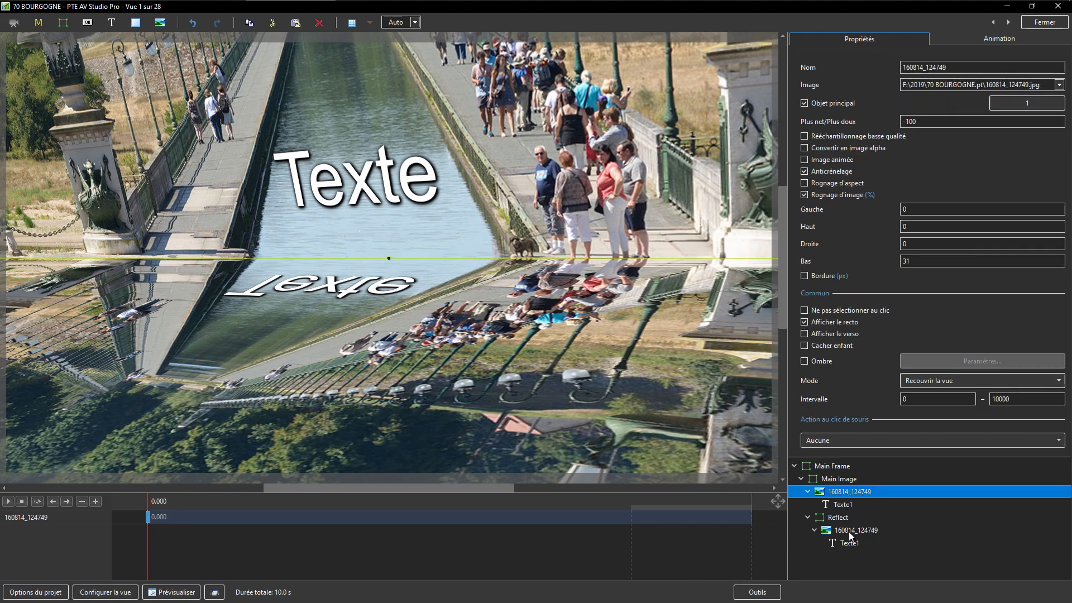
{"action": "left_click", "coordinate": [848, 532], "text": "ctrl"}
{"action": "mouse_move", "coordinate": [875, 260]}
{"action": "left_mouse_down"}
{"action": "mouse_move", "coordinate": [860, 272]}
{"action": "mouse_move", "coordinate": [884, 268]}
{"action": "mouse_move", "coordinate": [852, 283]}
{"action": "mouse_move", "coordinate": [878, 273]}
{"action": "mouse_move", "coordinate": [866, 279]}
{"action": "left_mouse_up"}
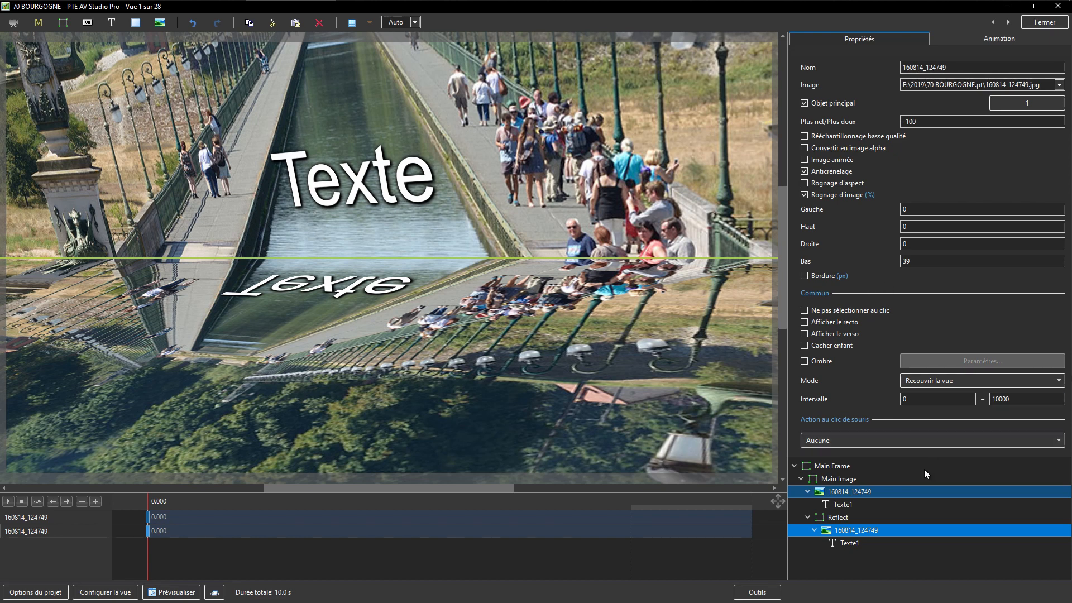
Step: Set the Reflect frame's X rotation to the -180° preset
{"action": "left_click", "coordinate": [834, 517]}
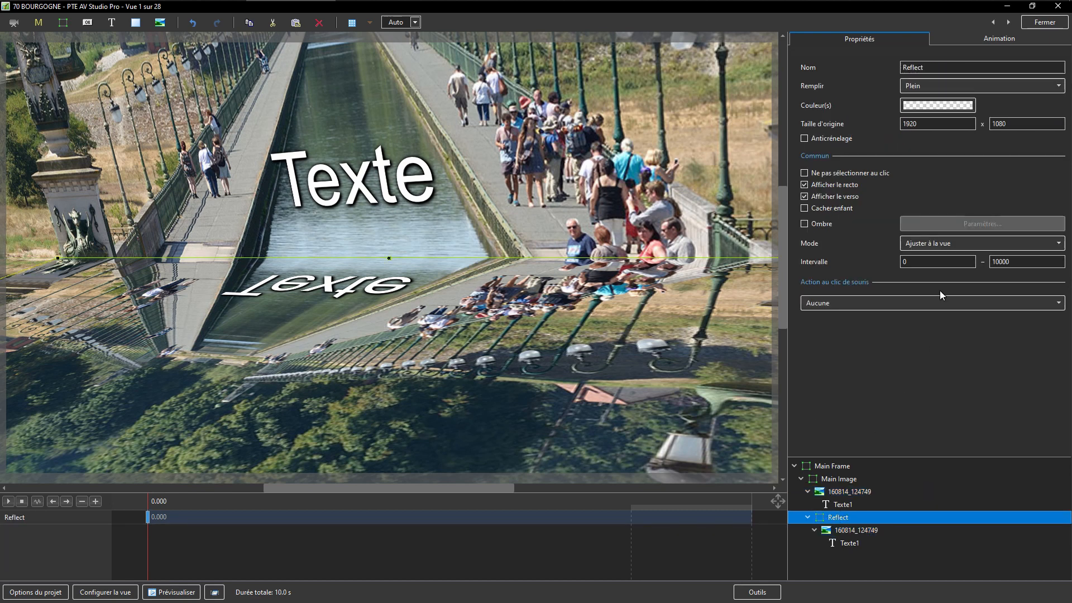
{"action": "left_click", "coordinate": [991, 39]}
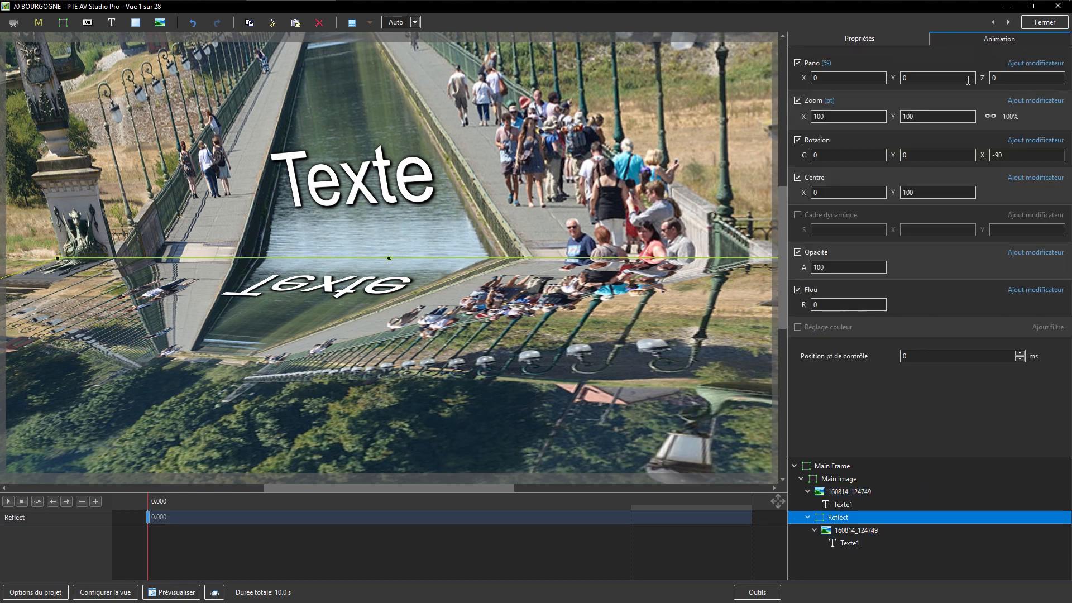
{"action": "right_click", "coordinate": [981, 156]}
{"action": "left_click", "coordinate": [1001, 176]}
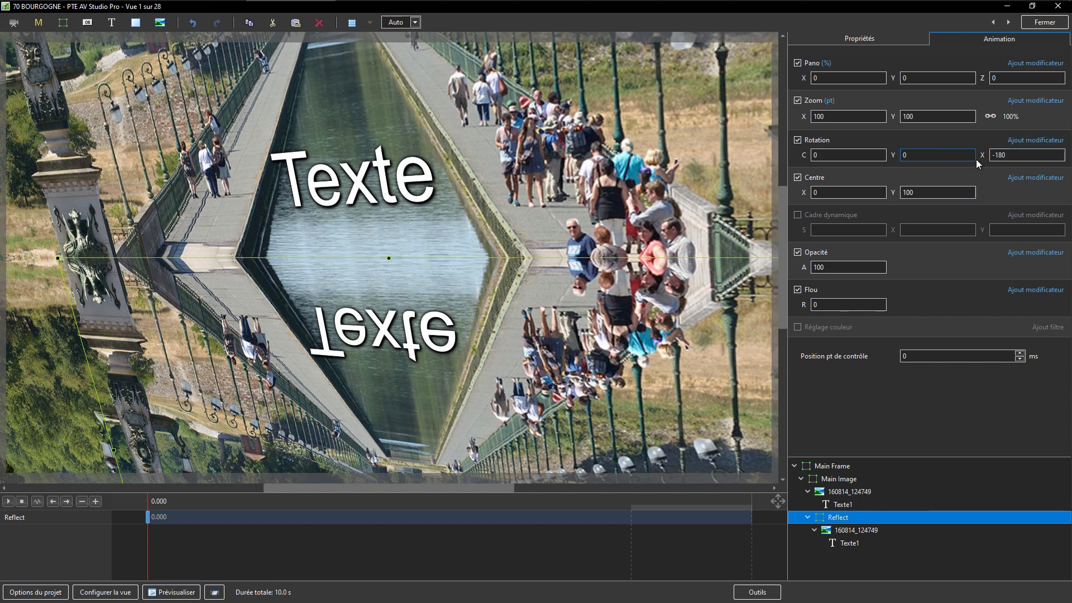
Step: Compare the Reflect frame's tilt by setting its X rotation to -90 and back to -180°
{"action": "left_click_drag", "start_coordinate": [976, 159], "coordinate": [977, 158]}
{"action": "left_click_drag", "start_coordinate": [1030, 149], "coordinate": [1034, 149]}
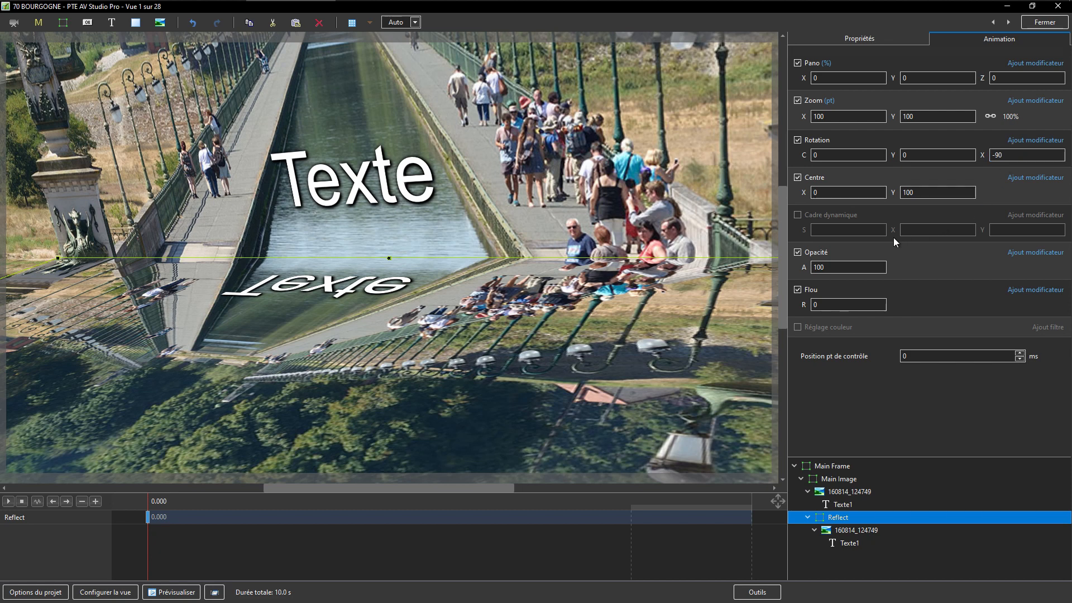
{"action": "right_click", "coordinate": [981, 154]}
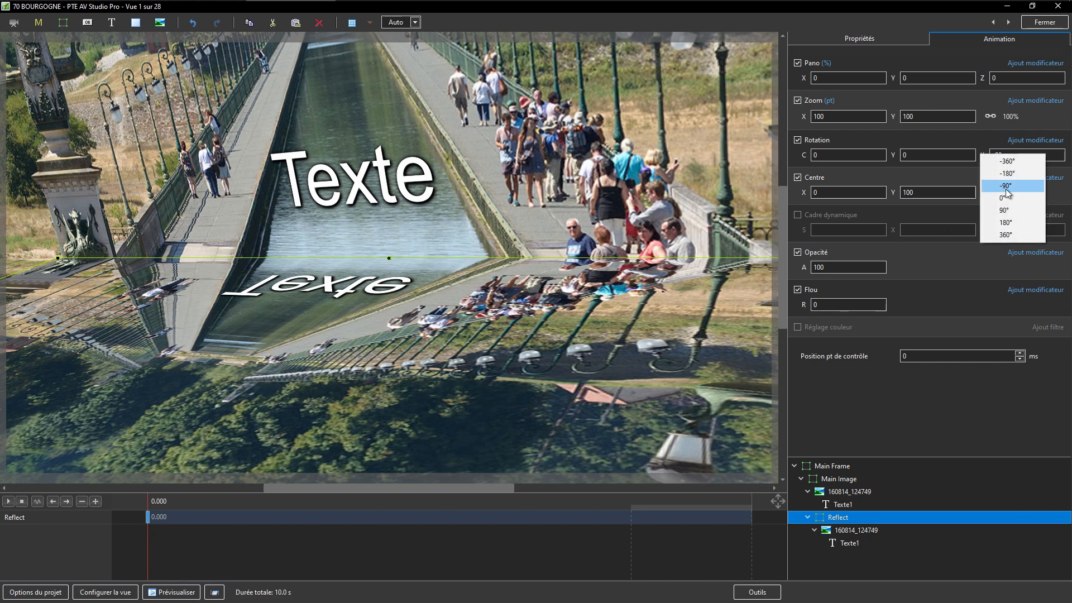
{"action": "left_click", "coordinate": [1007, 173]}
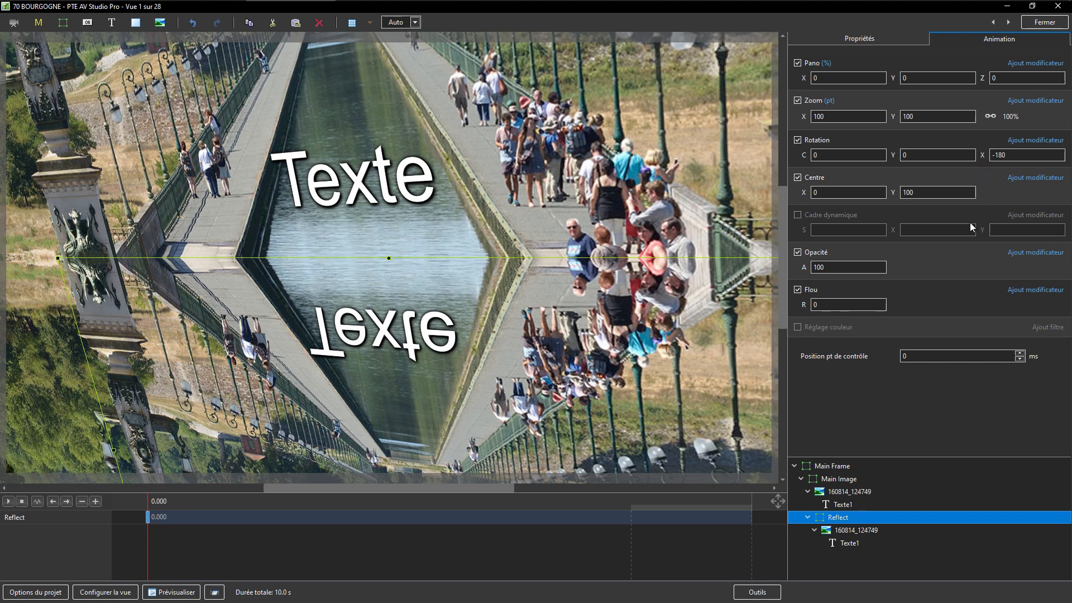
Step: Close the object editor and quit the program without saving the 70 BOURGOGNE project
{"action": "left_click", "coordinate": [1044, 23]}
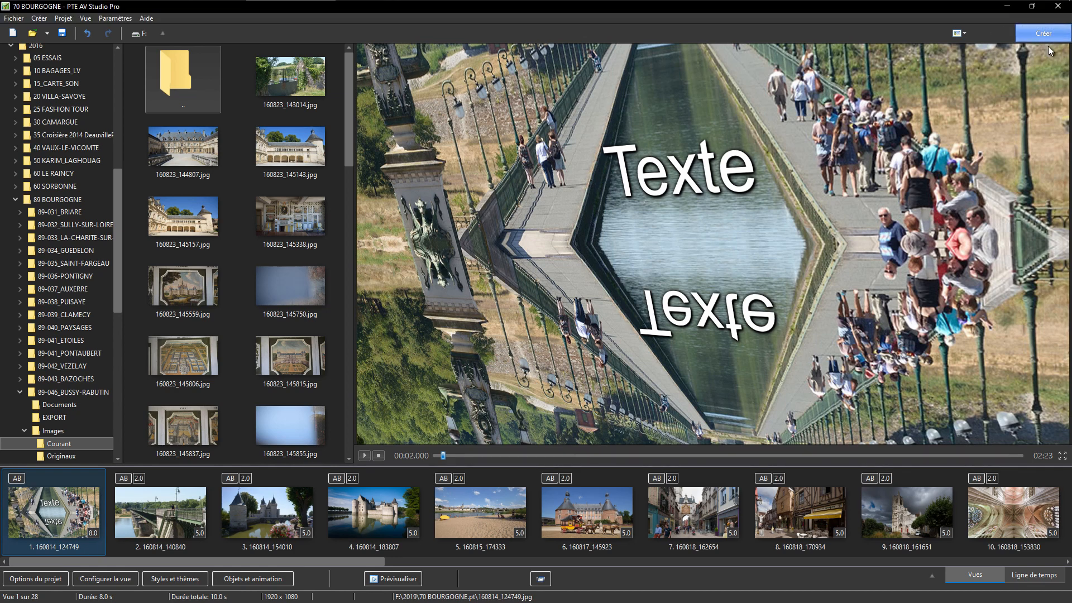
{"action": "left_click", "coordinate": [1057, 9]}
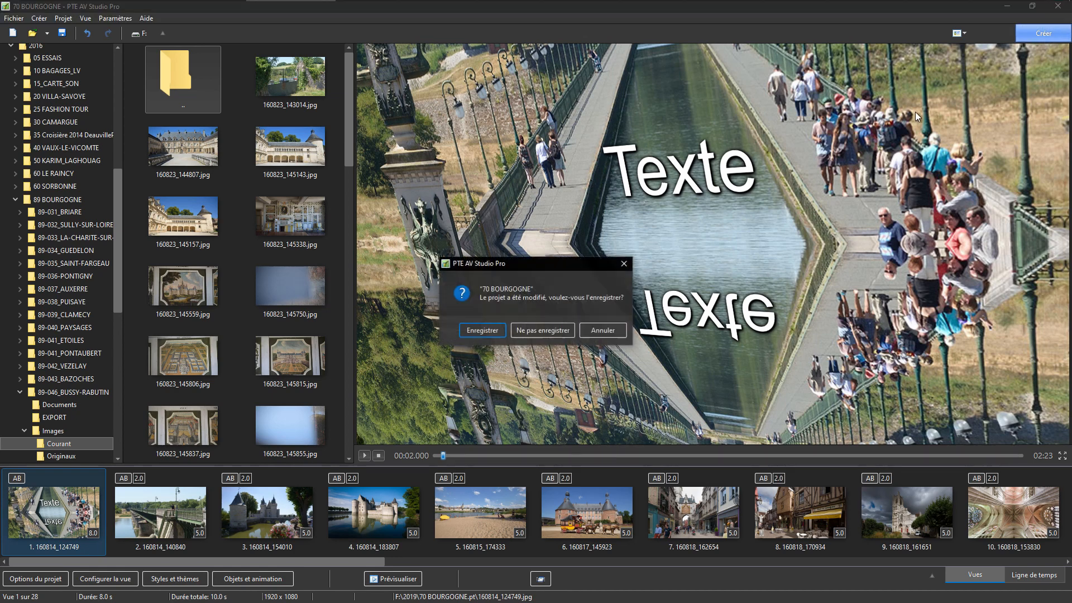
{"action": "left_click", "coordinate": [538, 333]}
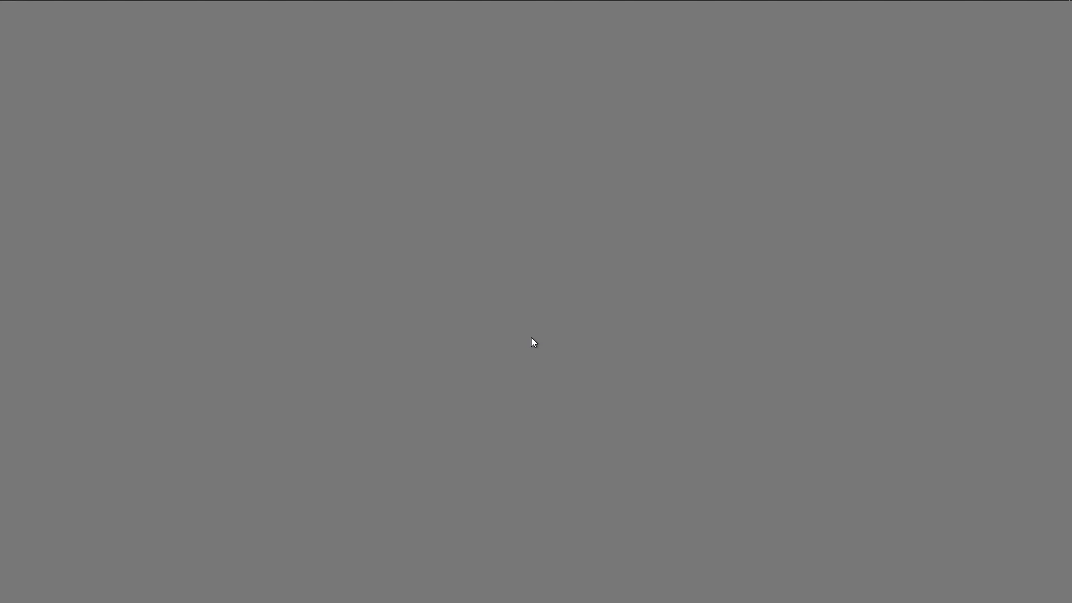